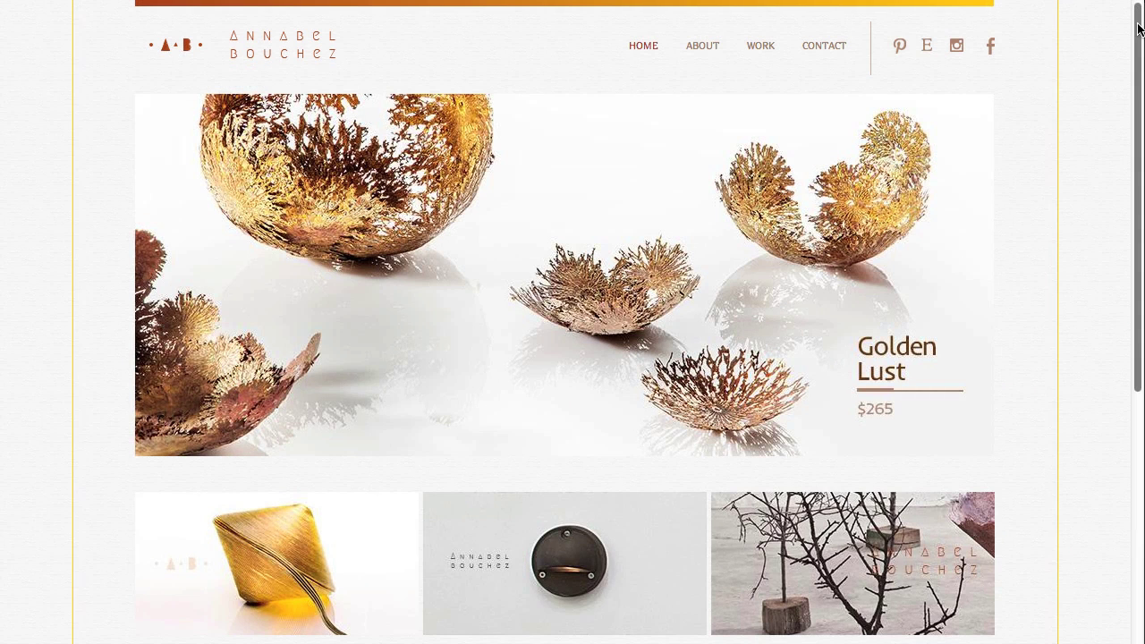
- Scroll down through the Webydo site preview
{"action": "left_click_drag", "start_coordinate": [1138, 30], "coordinate": [1137, 247]}
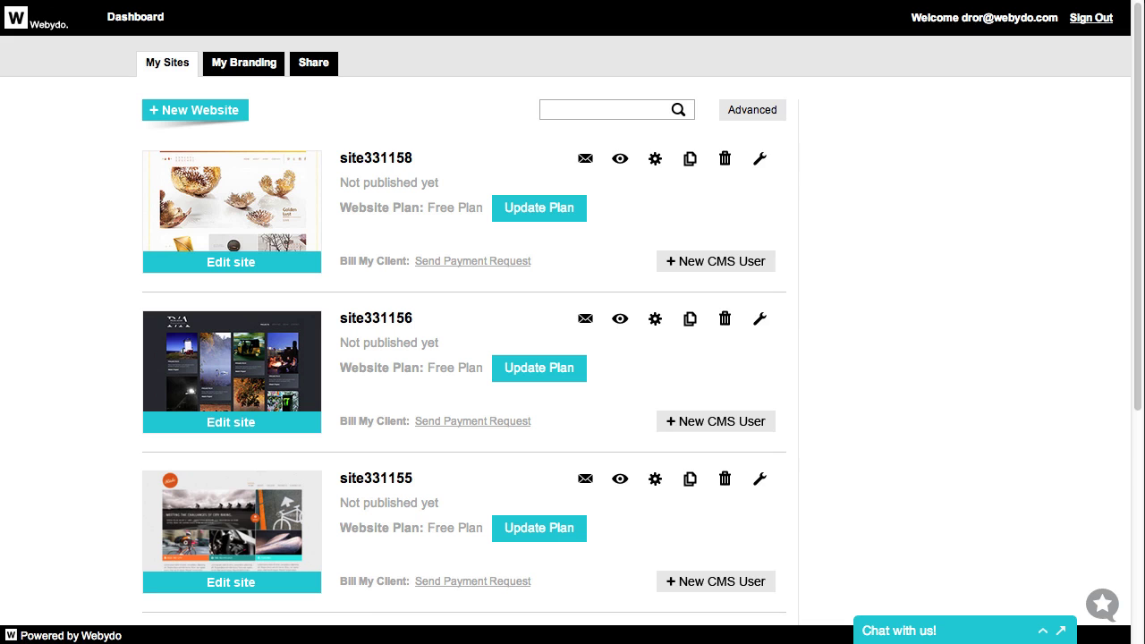
- Open site331158's settings and select its A-Record IP 74.63.35.16 for copying
{"action": "left_click", "coordinate": [656, 160]}
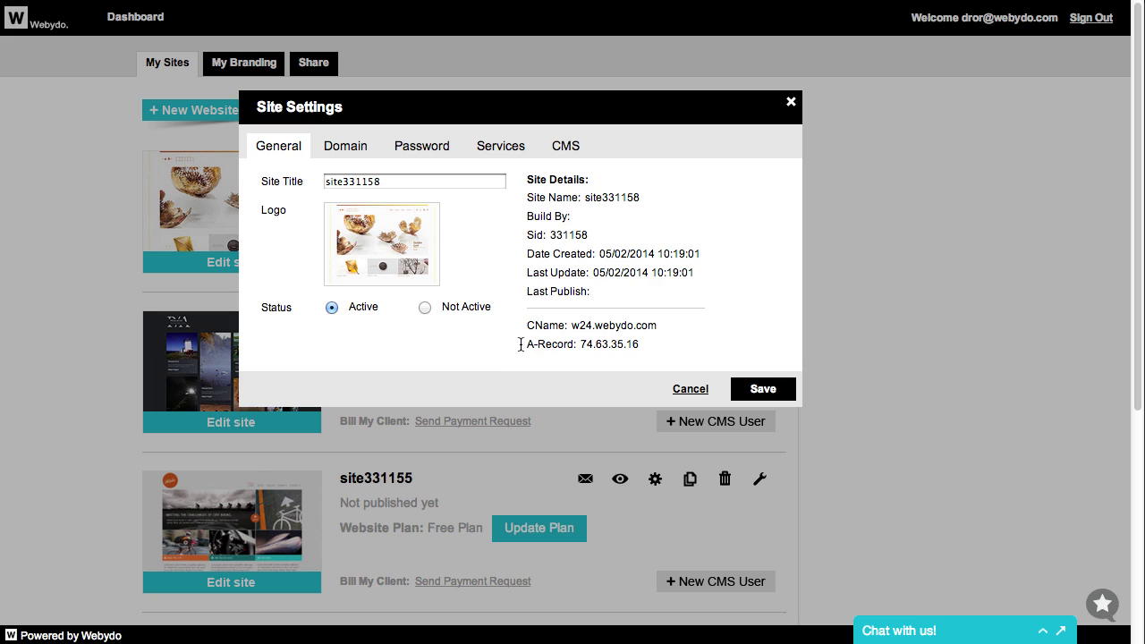
{"action": "left_click_drag", "start_coordinate": [580, 344], "coordinate": [638, 344]}
{"action": "key", "text": "super+c"}
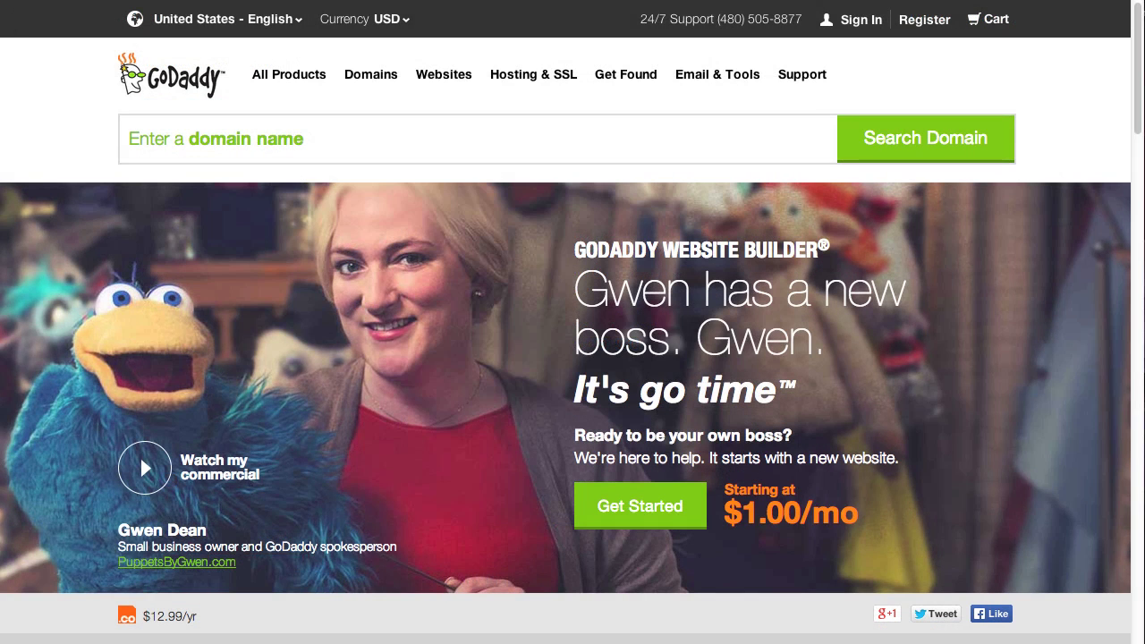
{"action": "left_click", "coordinate": [876, 30]}
{"action": "left_click", "coordinate": [157, 188]}
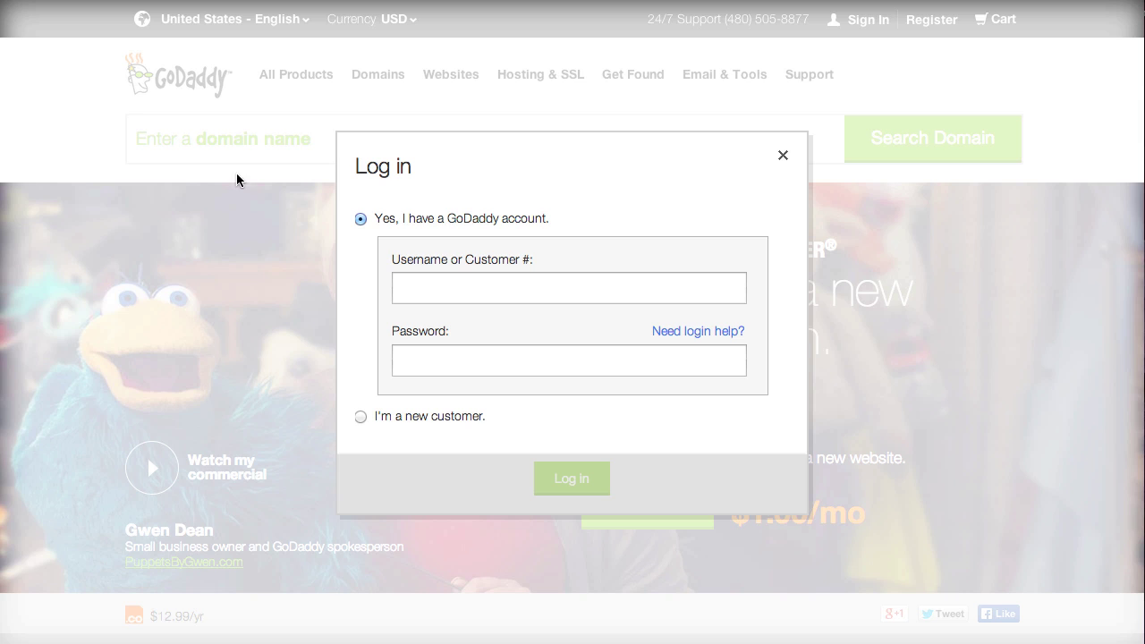
{"action": "left_click", "coordinate": [421, 282]}
{"action": "key", "text": "Tab"}
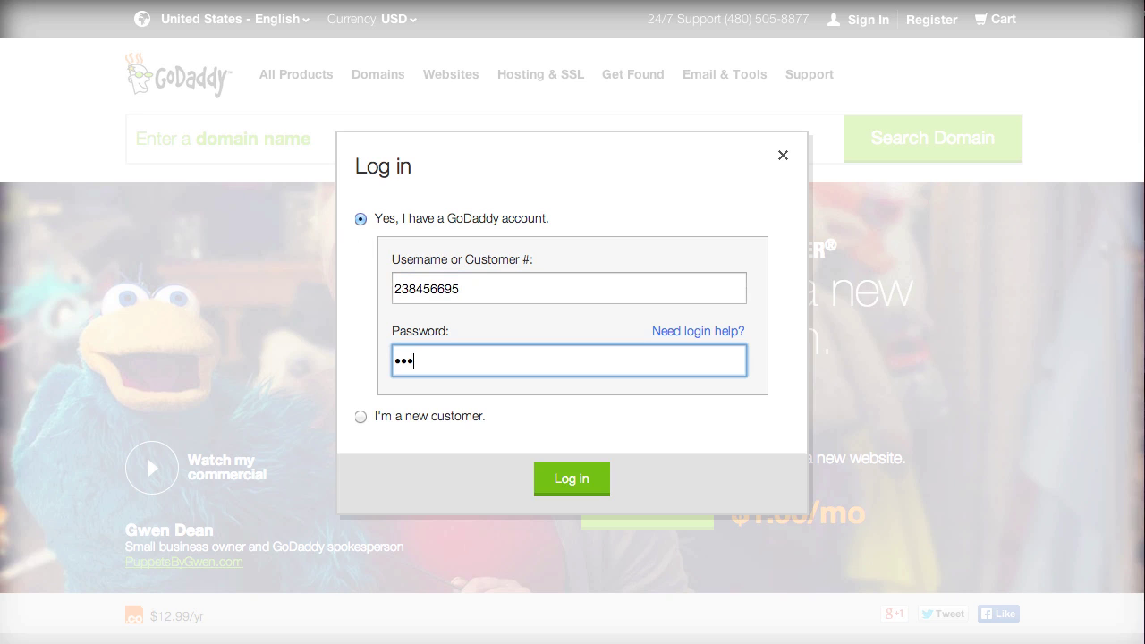
{"action": "left_click", "coordinate": [562, 481]}
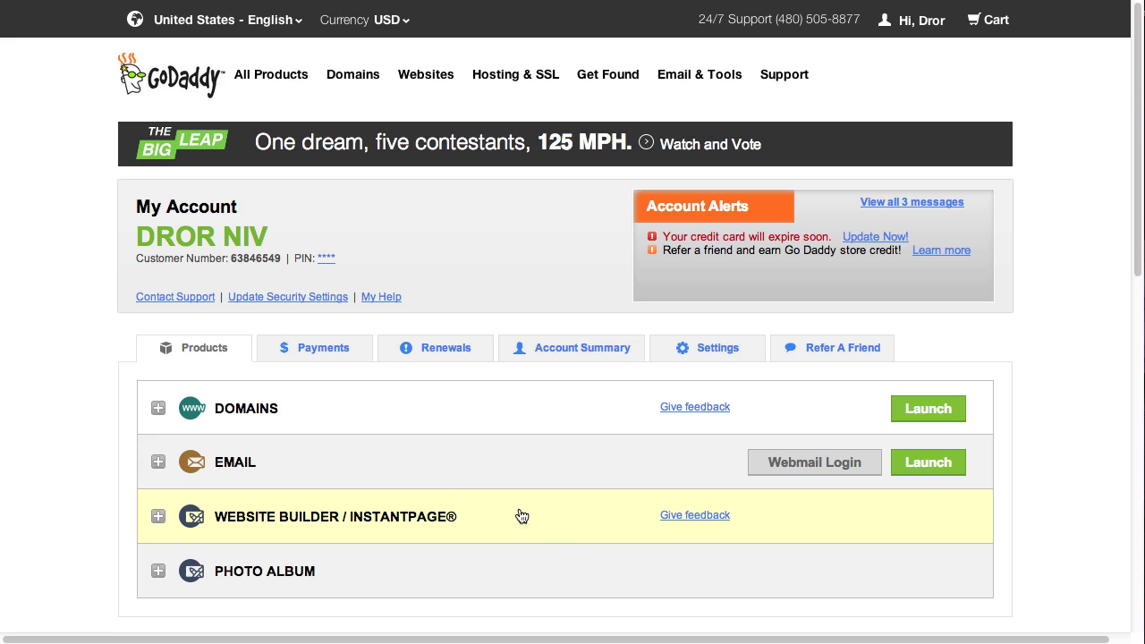
{"action": "left_click", "coordinate": [268, 414]}
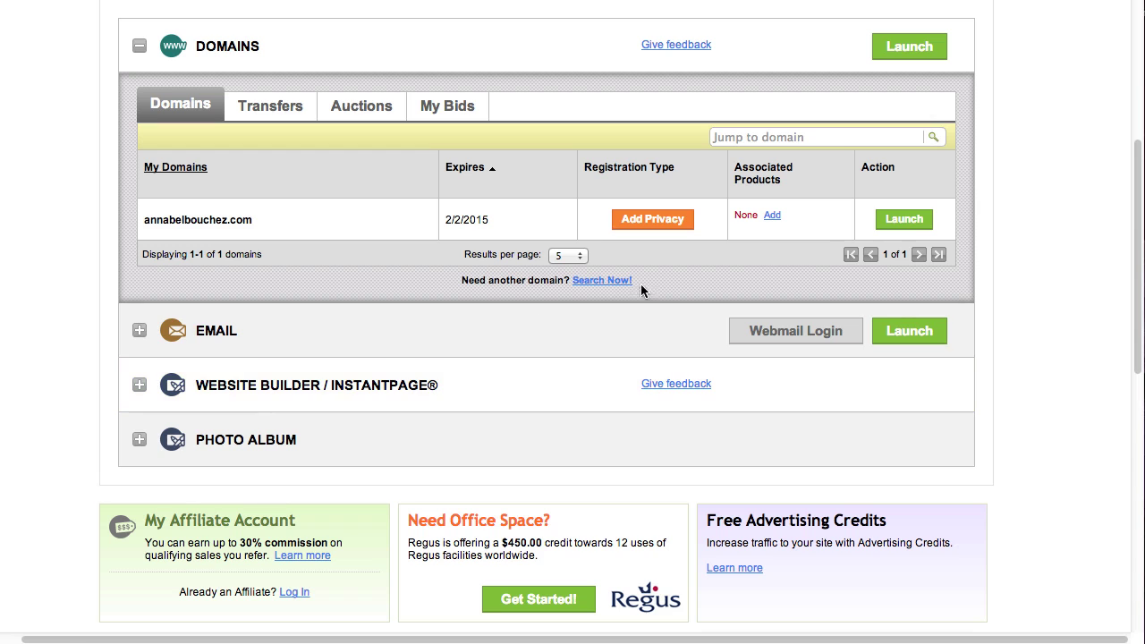
{"action": "left_click", "coordinate": [915, 221]}
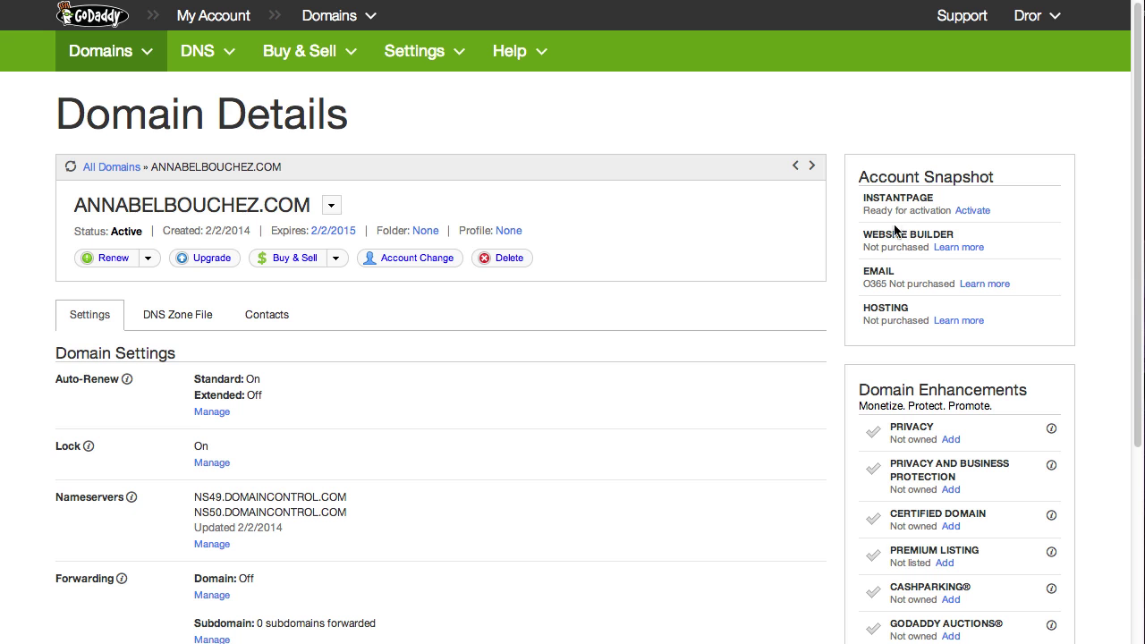
{"action": "left_click", "coordinate": [201, 326]}
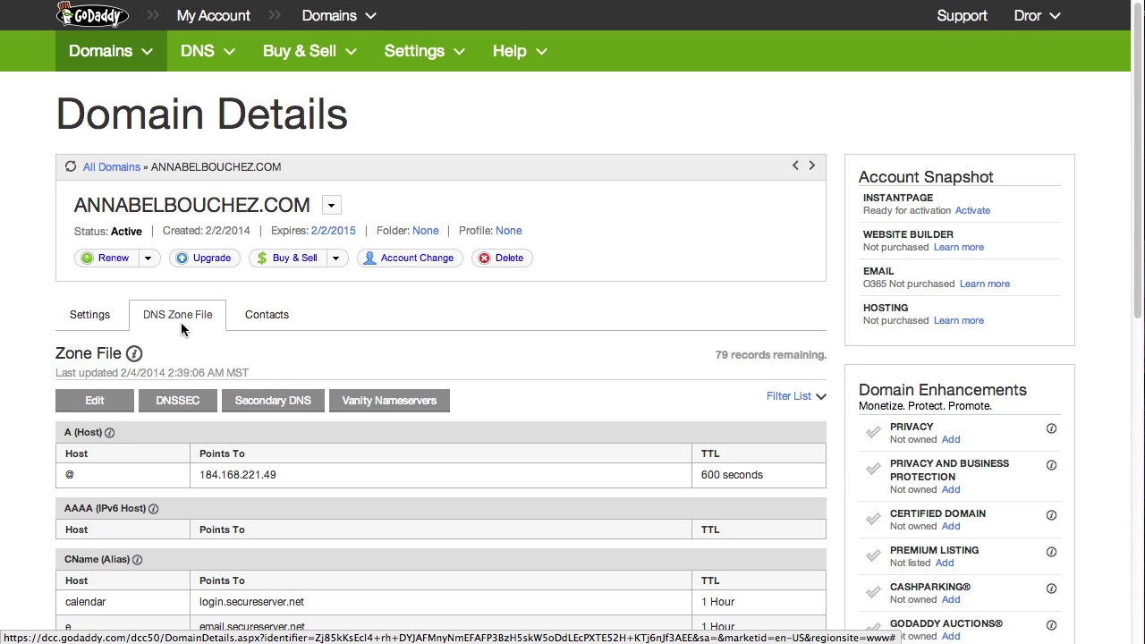
{"action": "scroll", "coordinate": [1141, 293], "scroll_direction": "down", "scroll_amount": 2}
{"action": "left_click_drag", "start_coordinate": [1141, 292], "coordinate": [1138, 484]}
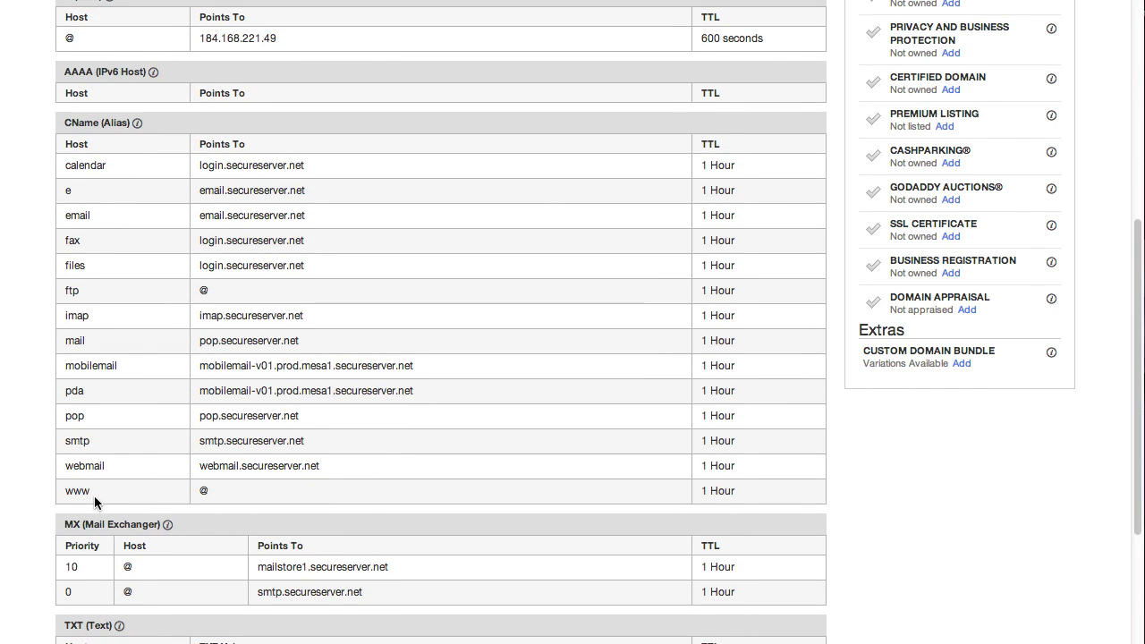
{"action": "scroll", "coordinate": [94, 496], "scroll_direction": "up", "scroll_amount": 5}
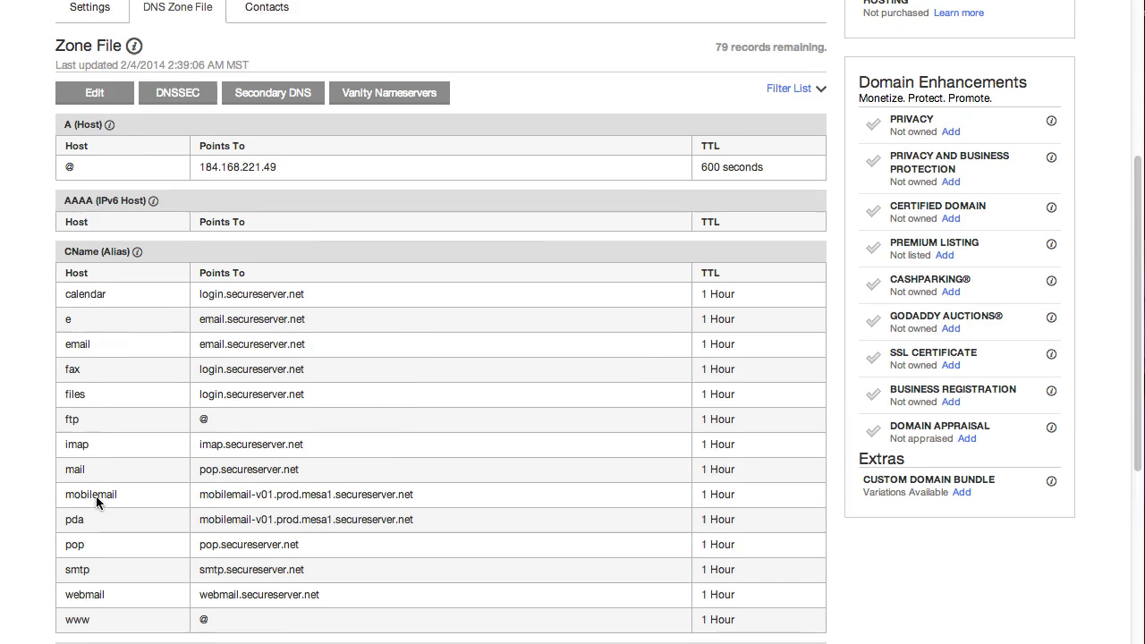
{"action": "scroll", "coordinate": [96, 495], "scroll_direction": "up", "scroll_amount": 1}
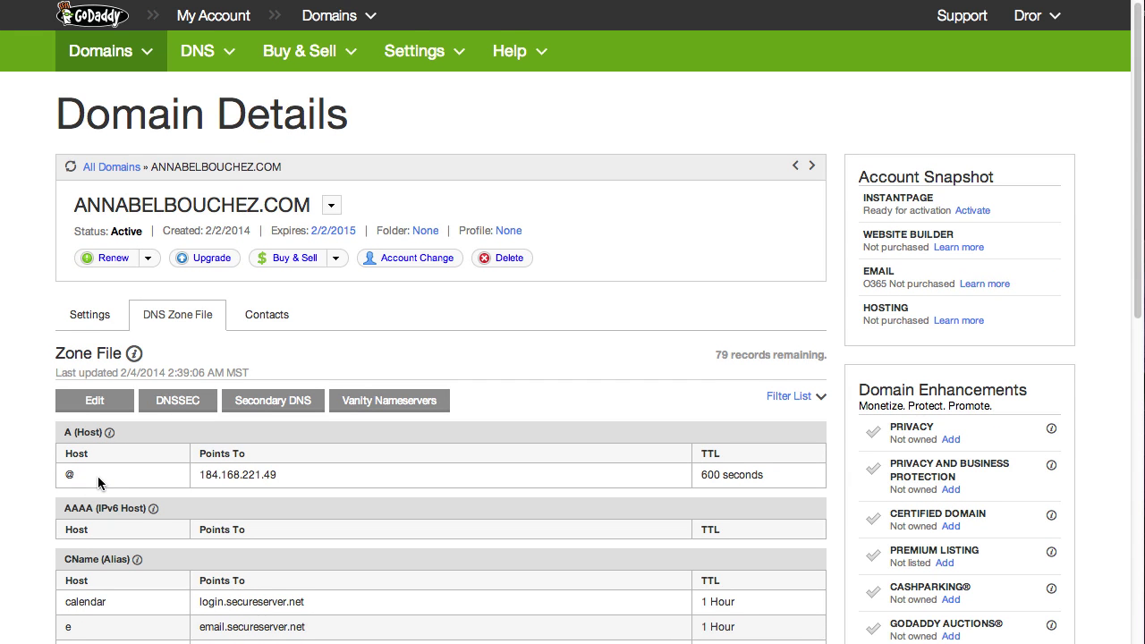
{"action": "left_click", "coordinate": [93, 405]}
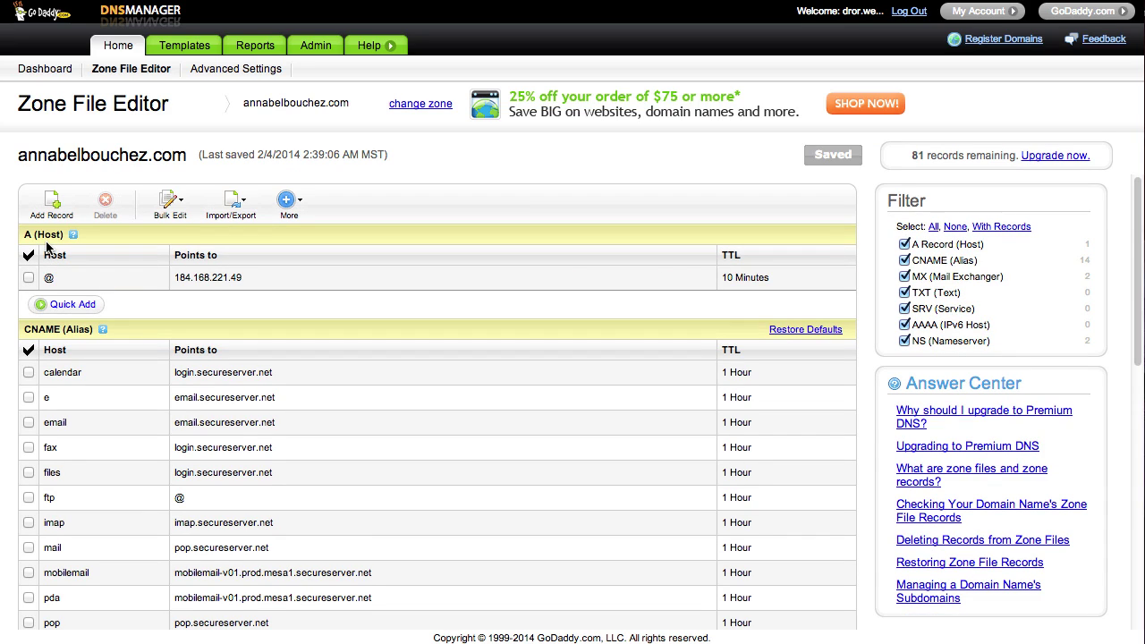
- Point the @ A record to 74.63.35.16 instead of 184.168.221.49
{"action": "left_click", "coordinate": [184, 278]}
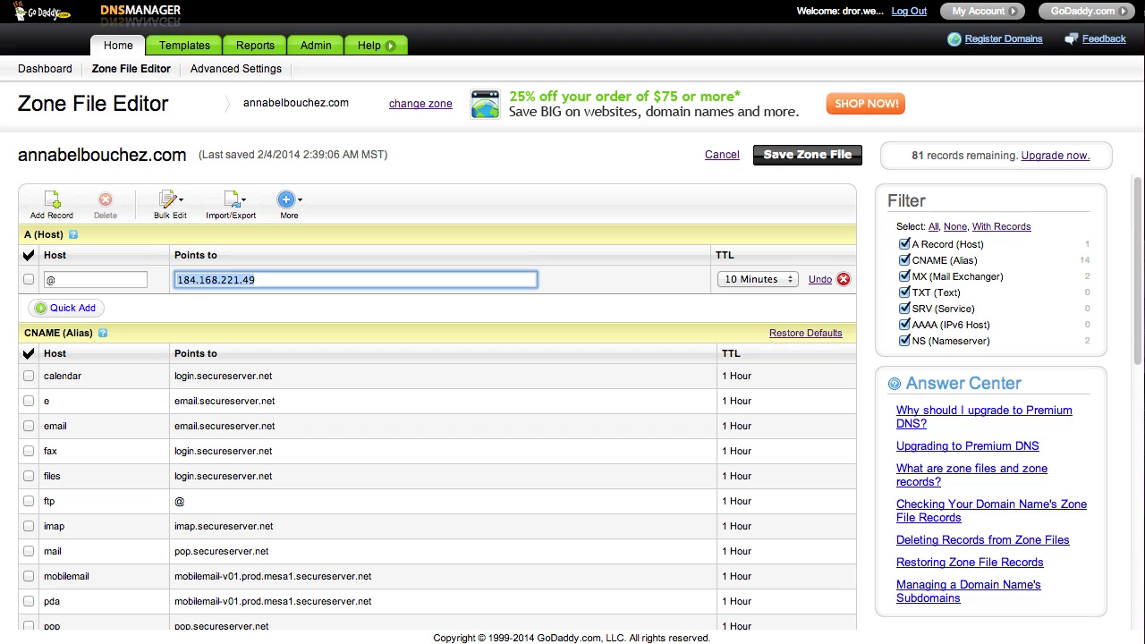
{"action": "type", "text": "74.63.35.16"}
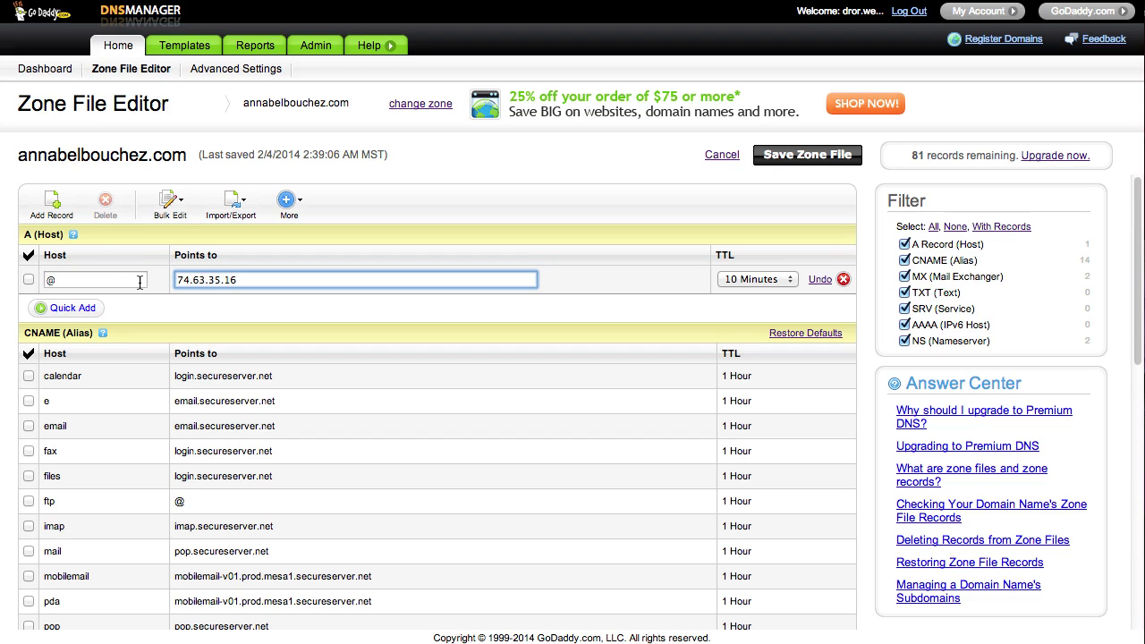
{"action": "left_click", "coordinate": [124, 280]}
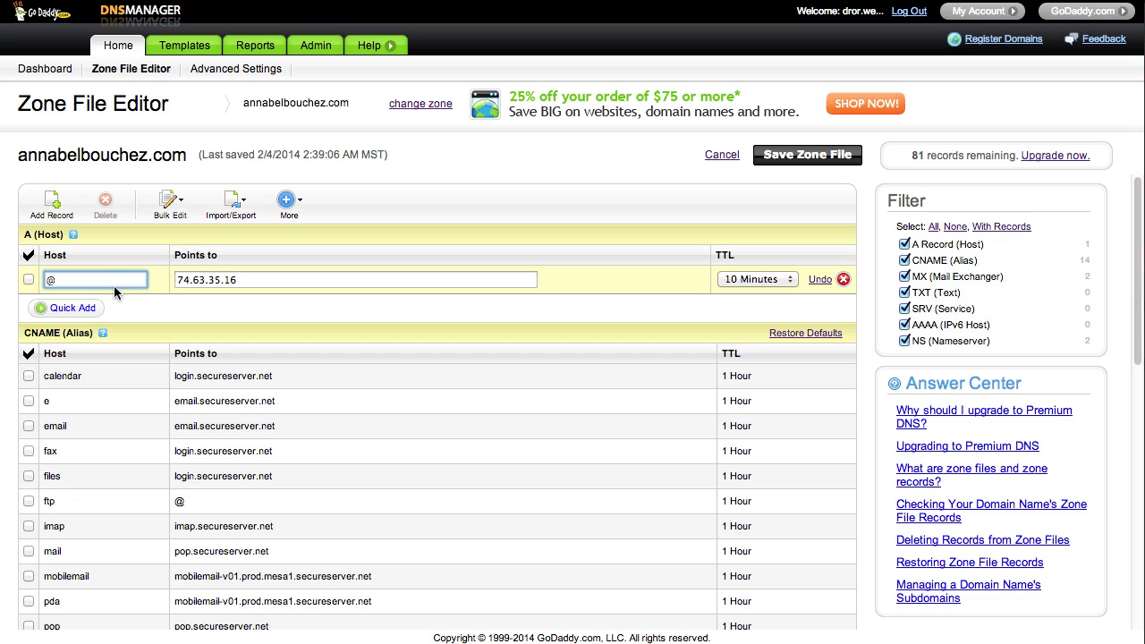
- Quick-add an A record with host www pointing to 74.63.35.16
{"action": "left_click", "coordinate": [90, 308]}
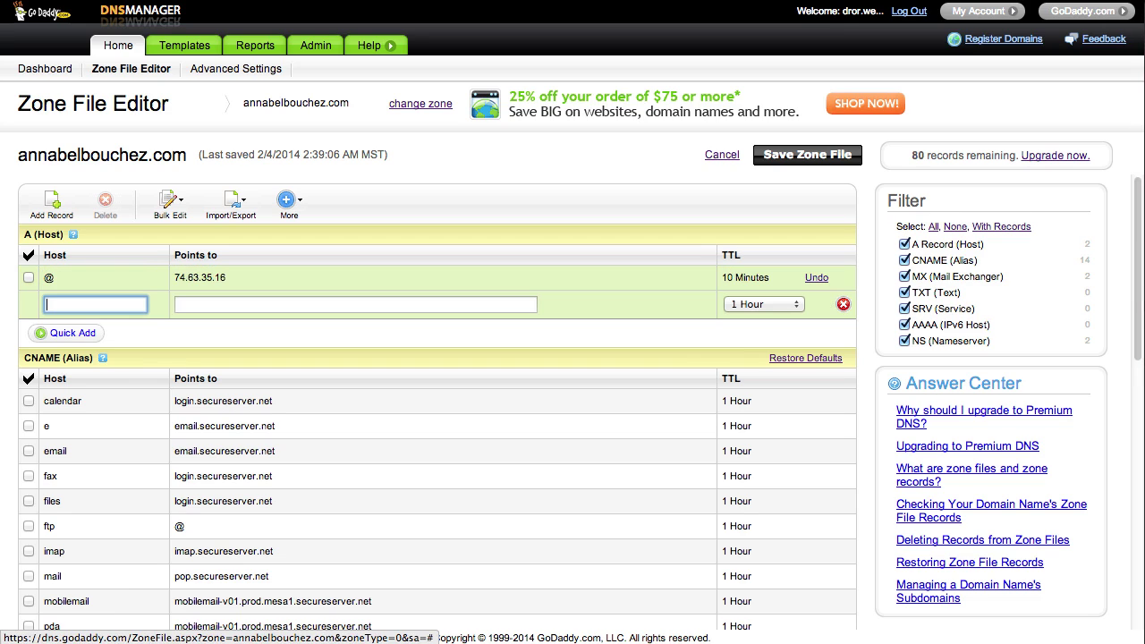
{"action": "type", "text": "www"}
{"action": "left_click", "coordinate": [193, 305]}
{"action": "key", "text": "super+v"}
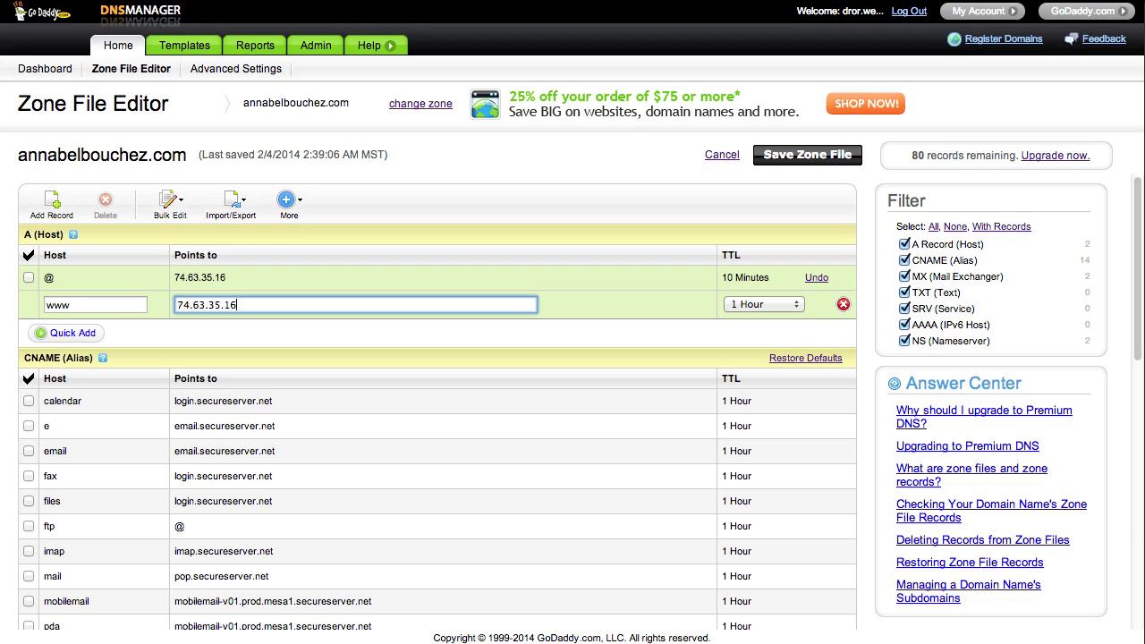
{"action": "left_click", "coordinate": [237, 333]}
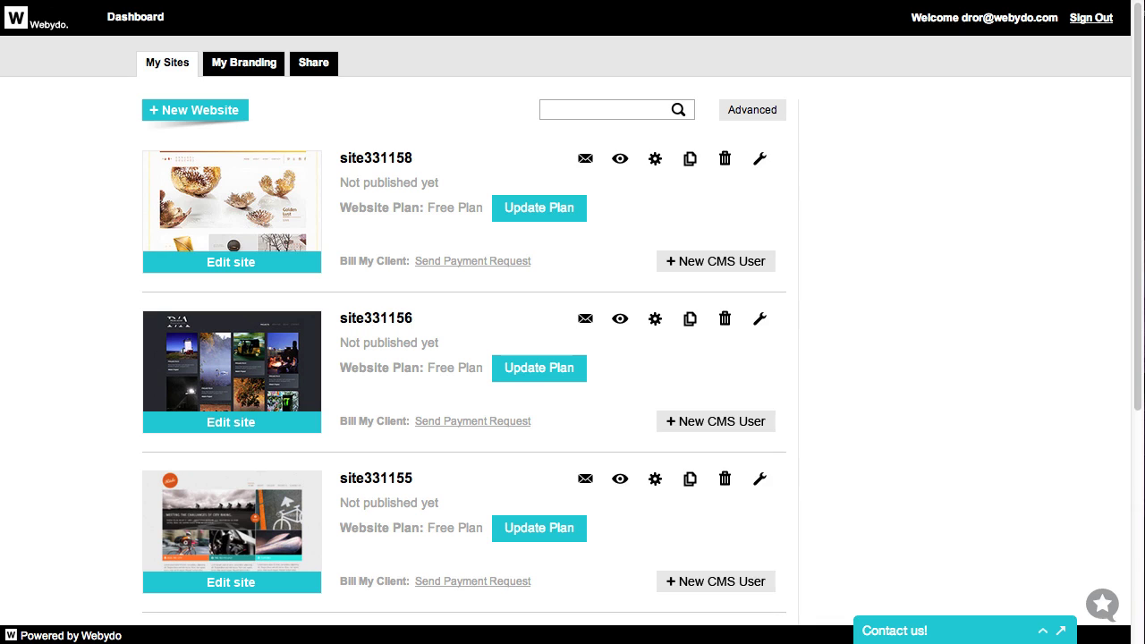
{"action": "left_click", "coordinate": [654, 158]}
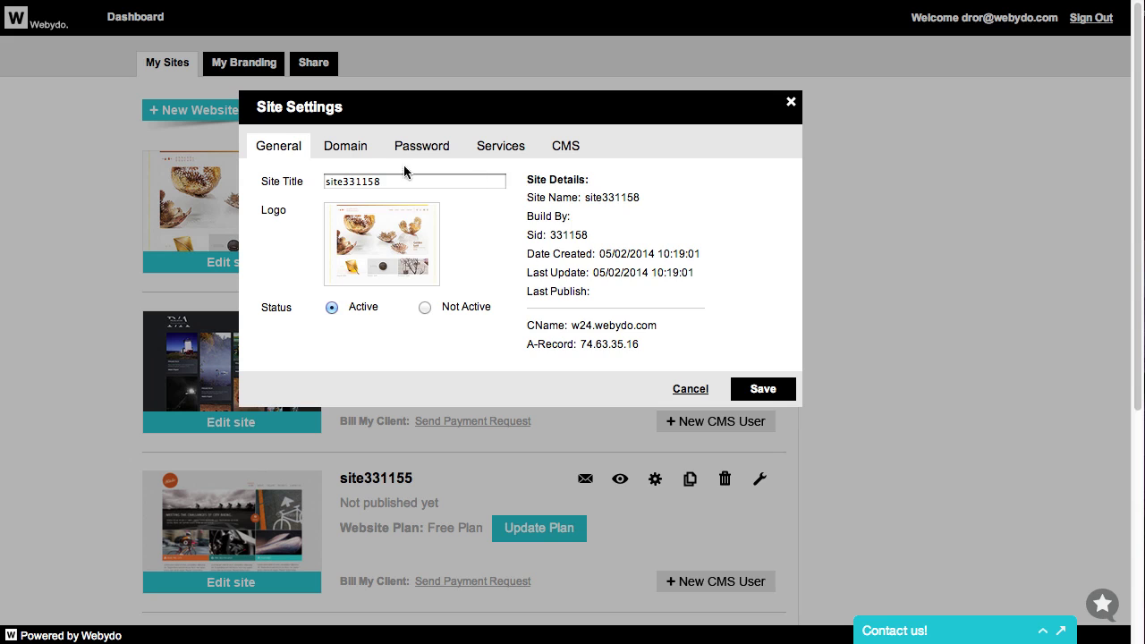
{"action": "left_click", "coordinate": [347, 152]}
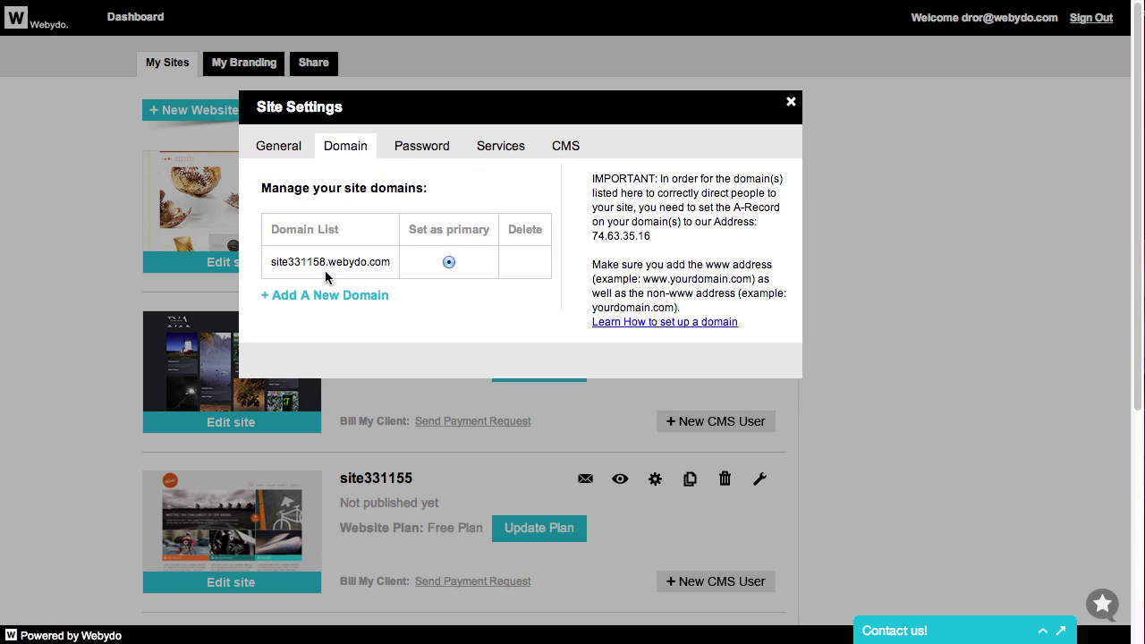
{"action": "left_click", "coordinate": [318, 300]}
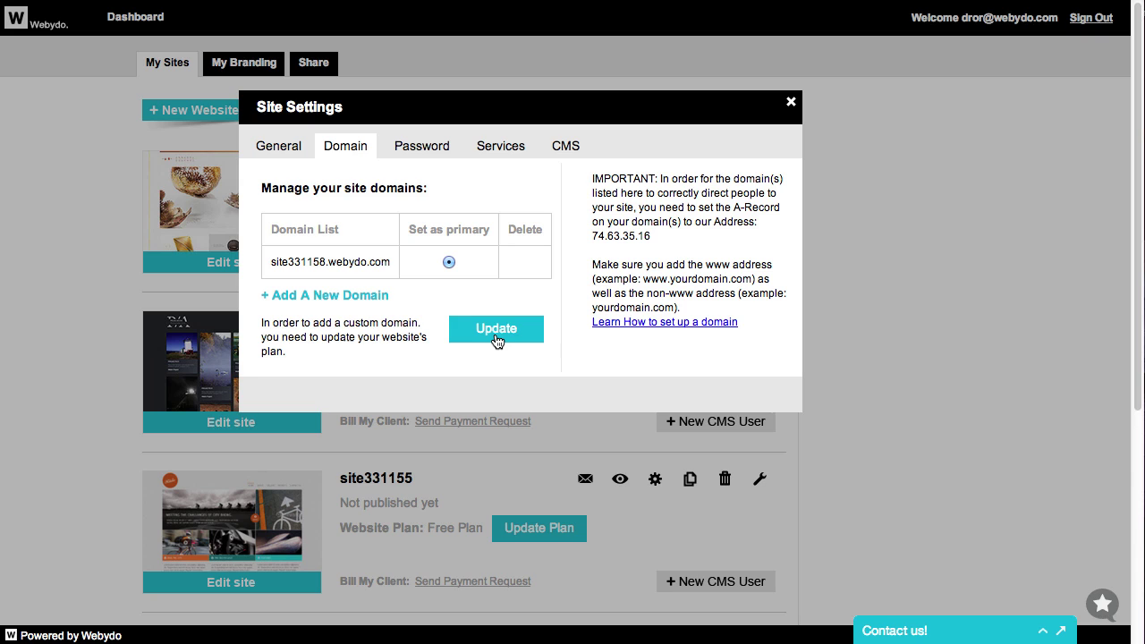
{"action": "left_click", "coordinate": [497, 331]}
{"action": "left_click", "coordinate": [463, 323]}
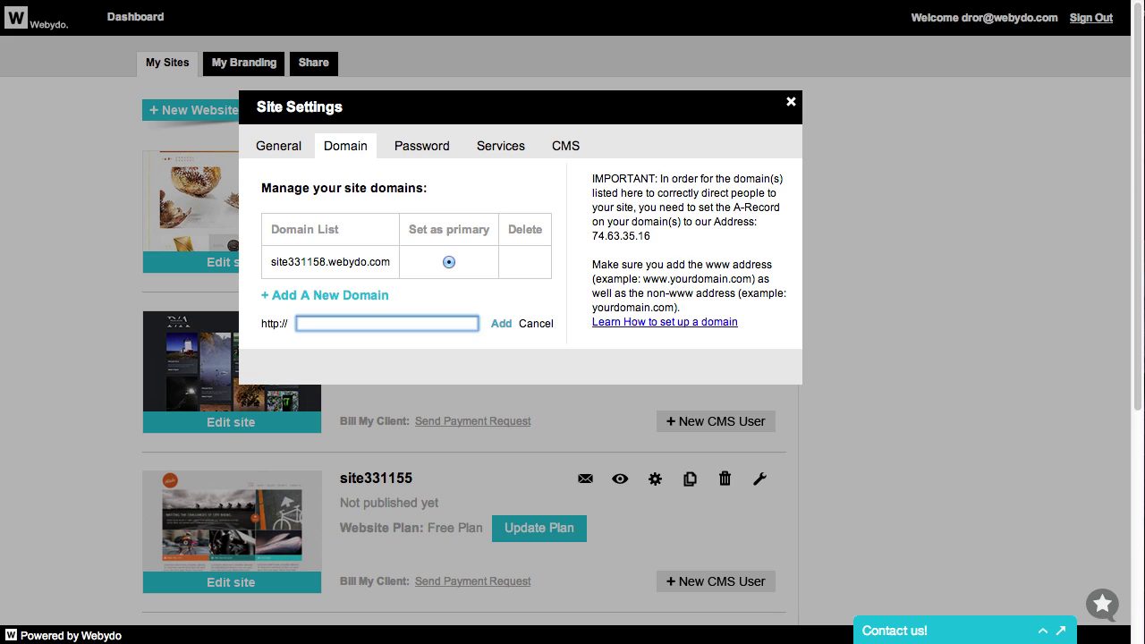
{"action": "left_click", "coordinate": [499, 325]}
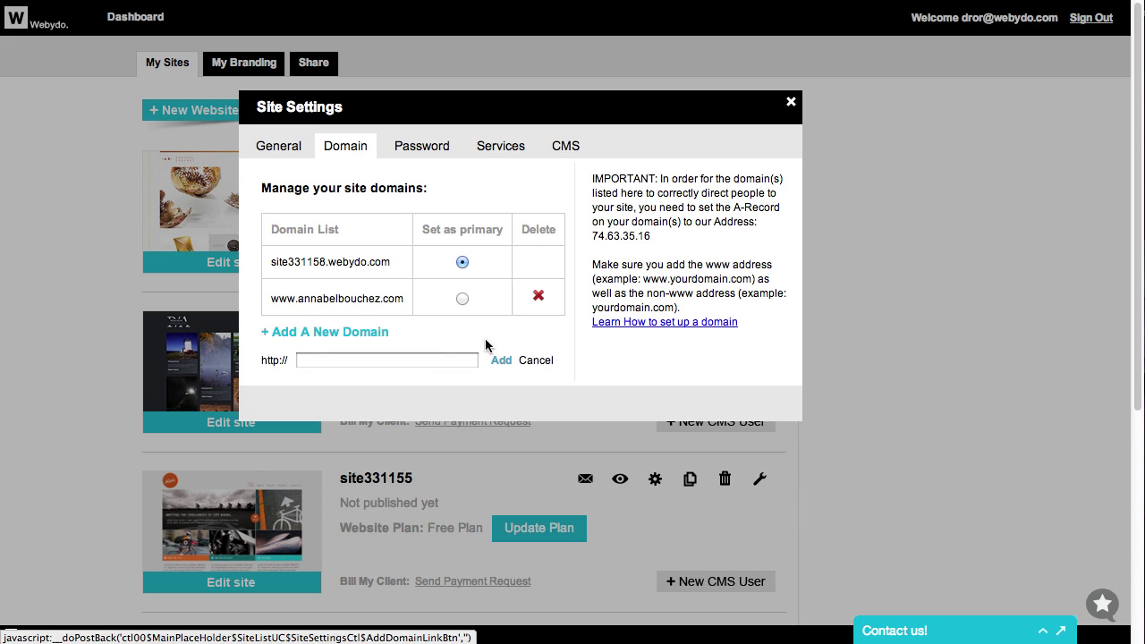
{"action": "left_click", "coordinate": [455, 355]}
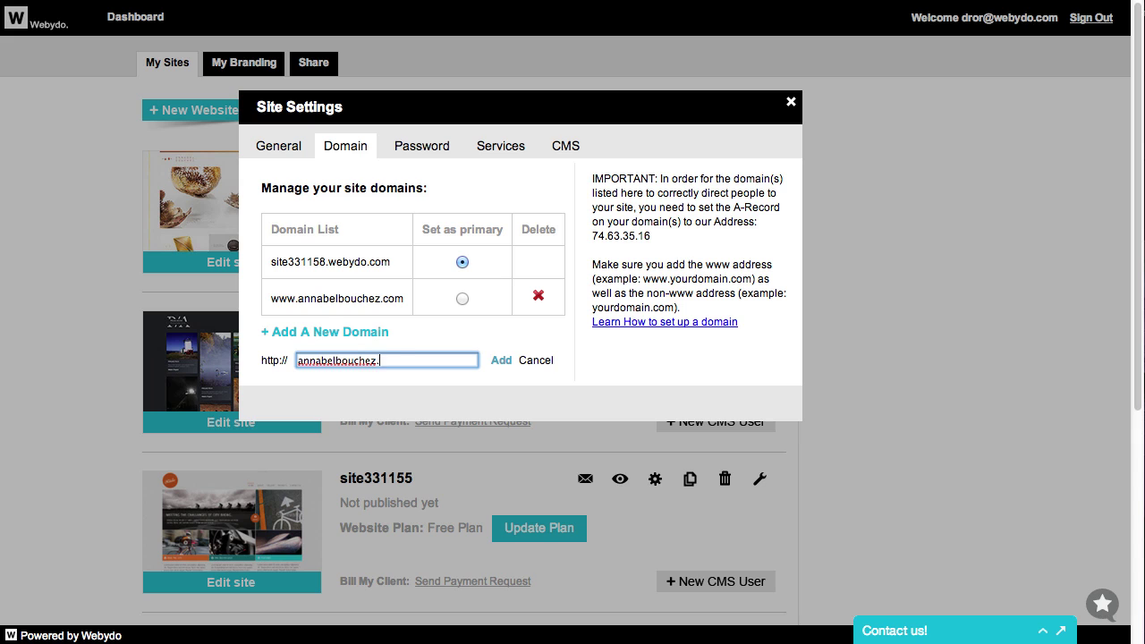
{"action": "left_click", "coordinate": [501, 360]}
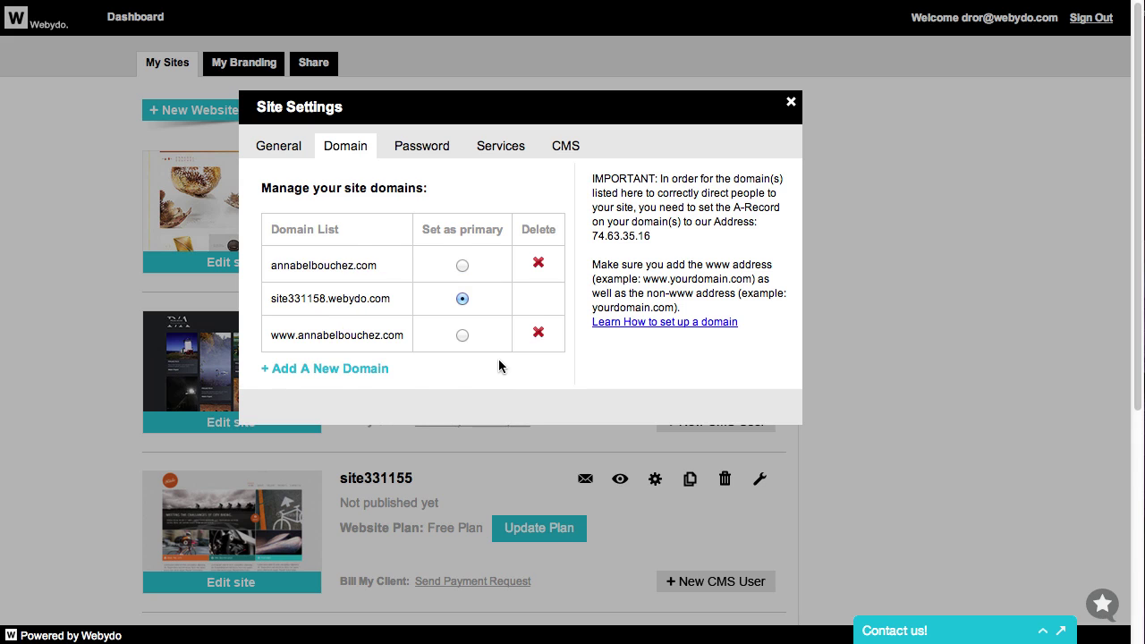
{"action": "left_click", "coordinate": [462, 266]}
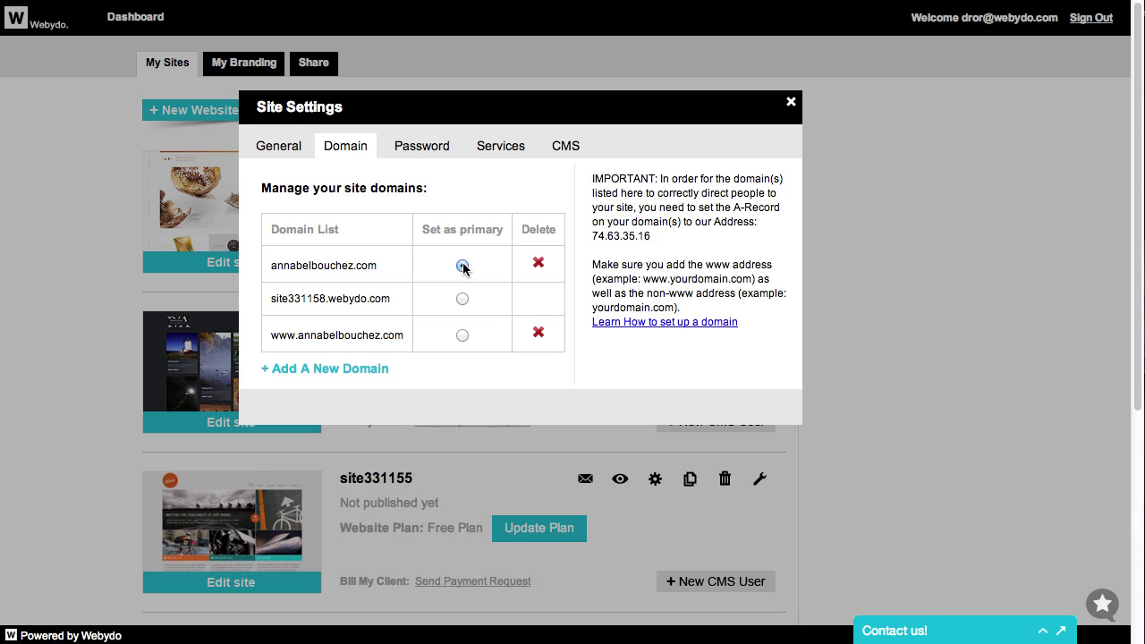